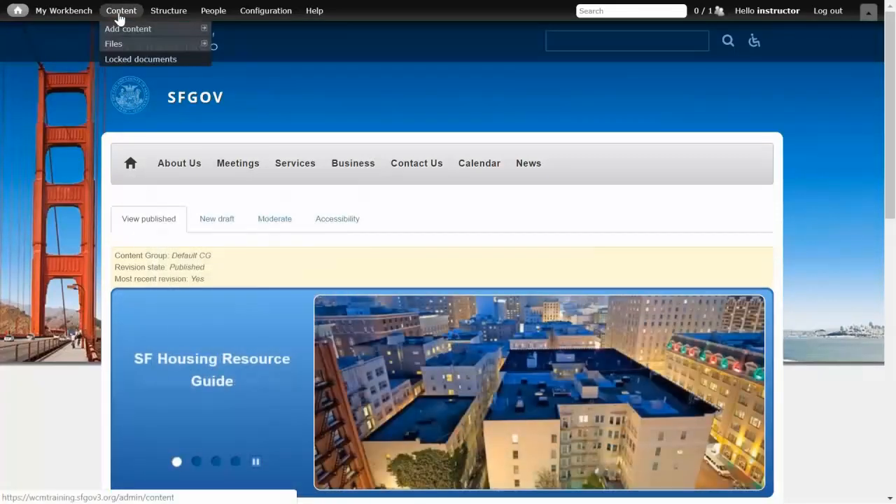
Delete the New Year's Open House event from the site's content list.
{"action": "left_click", "coordinate": [120, 18]}
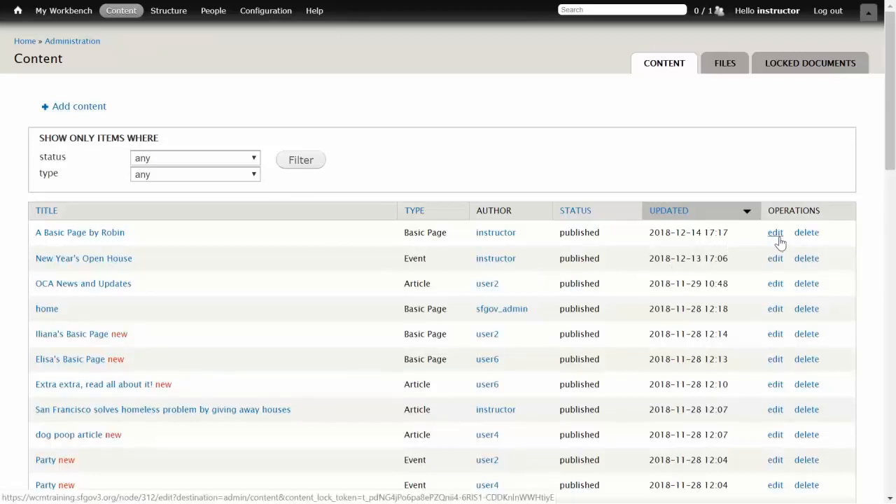
{"action": "left_click", "coordinate": [807, 261]}
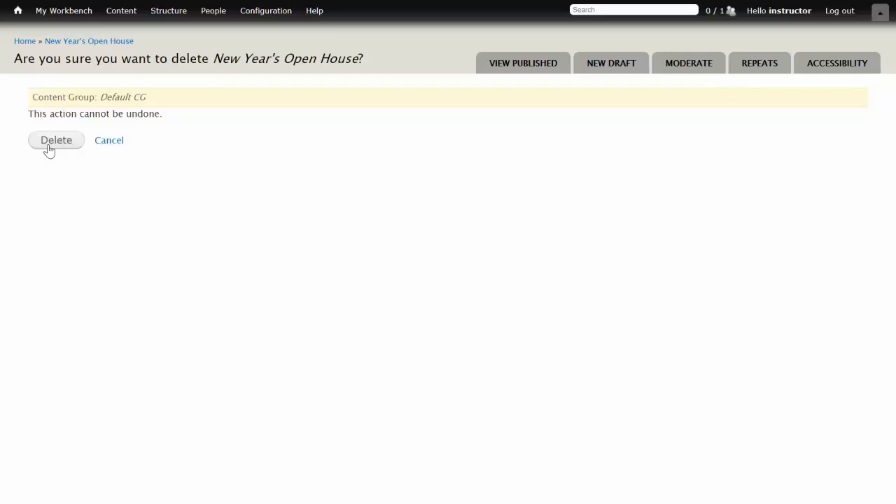
{"action": "left_click", "coordinate": [53, 145]}
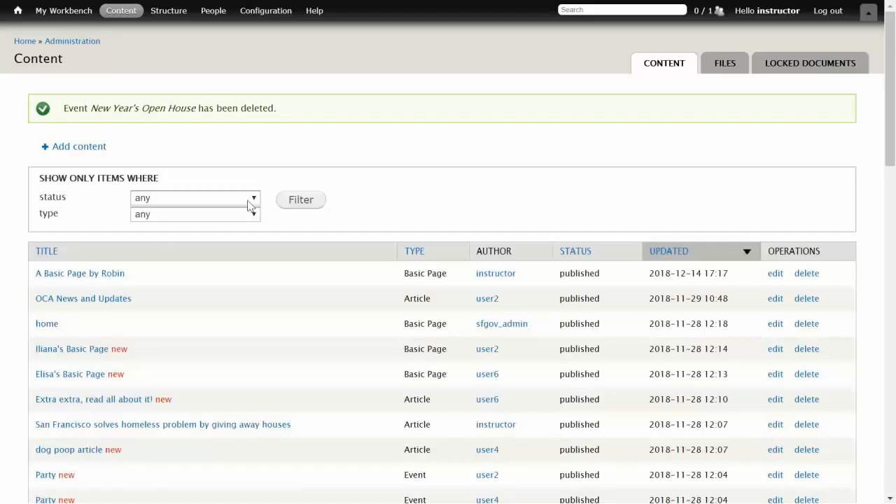
Start adding a file to the media library and choose courtroom_scene.jpg from the desktop's Adobe Captivate 2019 folder.
{"action": "left_click", "coordinate": [725, 64]}
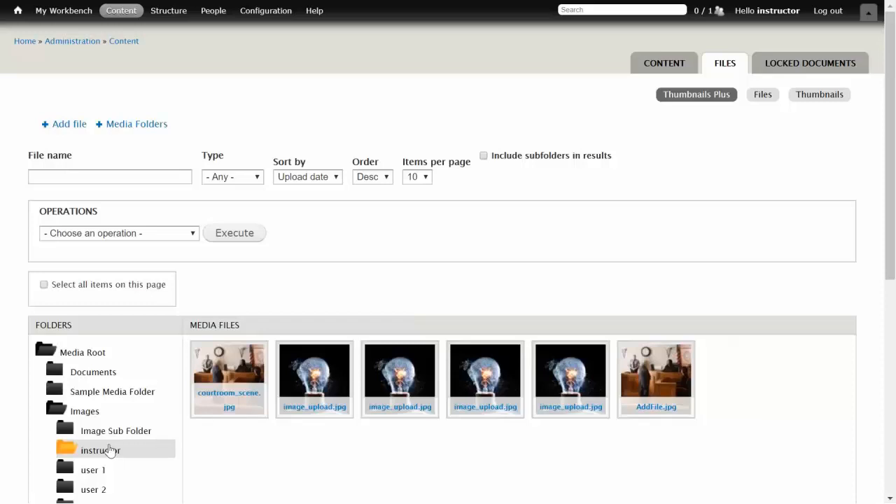
{"action": "left_click", "coordinate": [79, 127]}
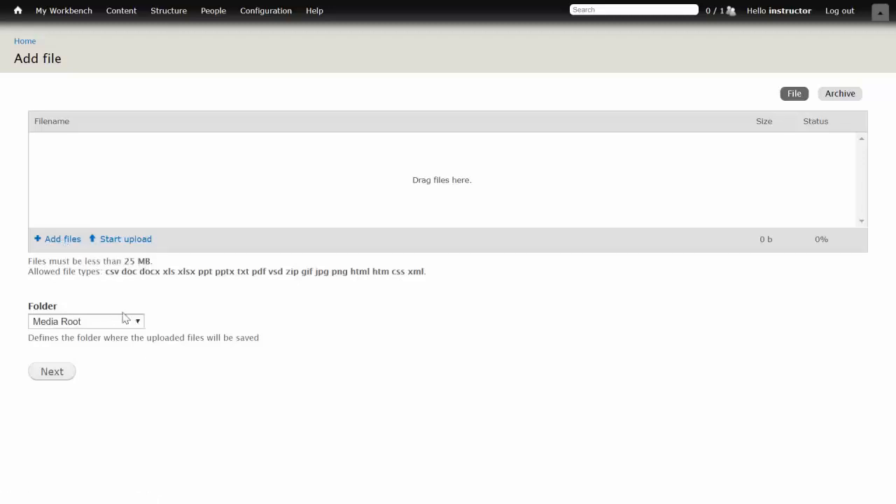
{"action": "left_click", "coordinate": [74, 240]}
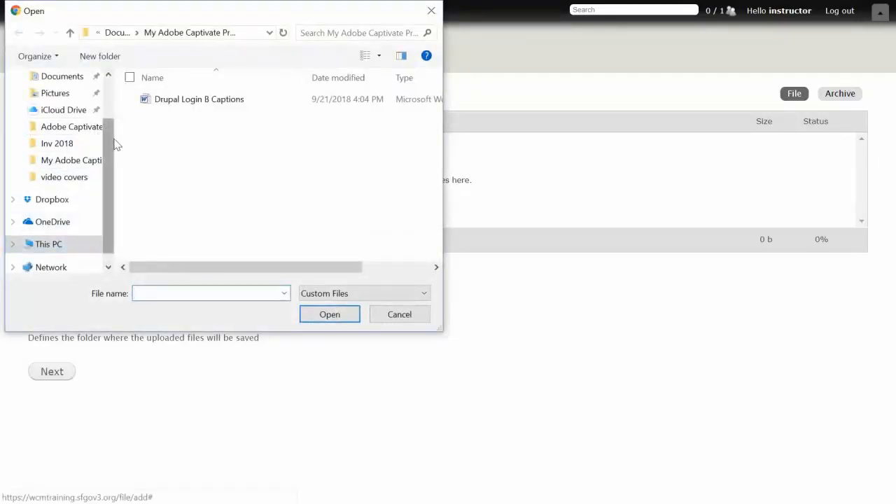
{"action": "scroll", "coordinate": [84, 110], "scroll_direction": "up", "scroll_amount": 2}
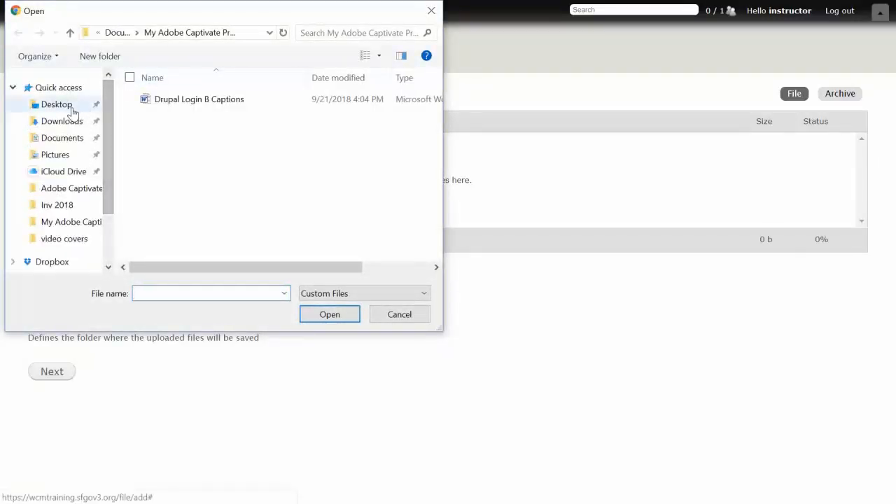
{"action": "left_click", "coordinate": [71, 106]}
{"action": "double_click", "coordinate": [162, 103]}
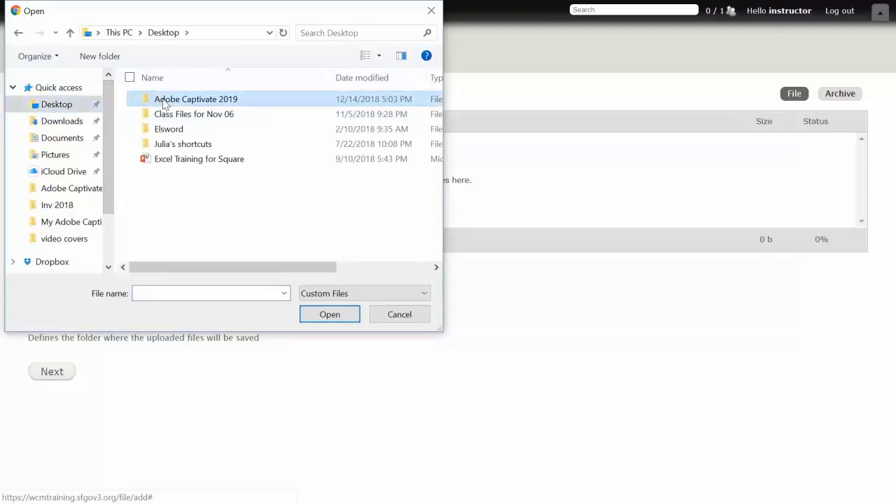
{"action": "left_click", "coordinate": [393, 214]}
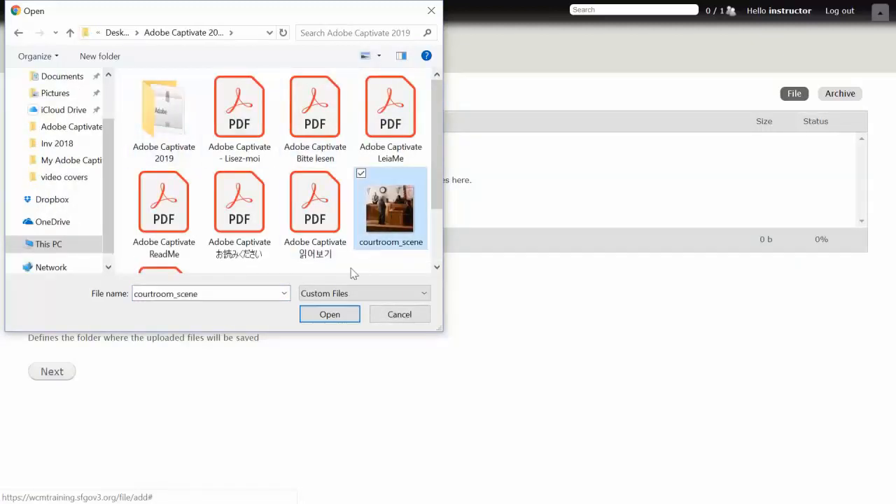
{"action": "left_click", "coordinate": [330, 314]}
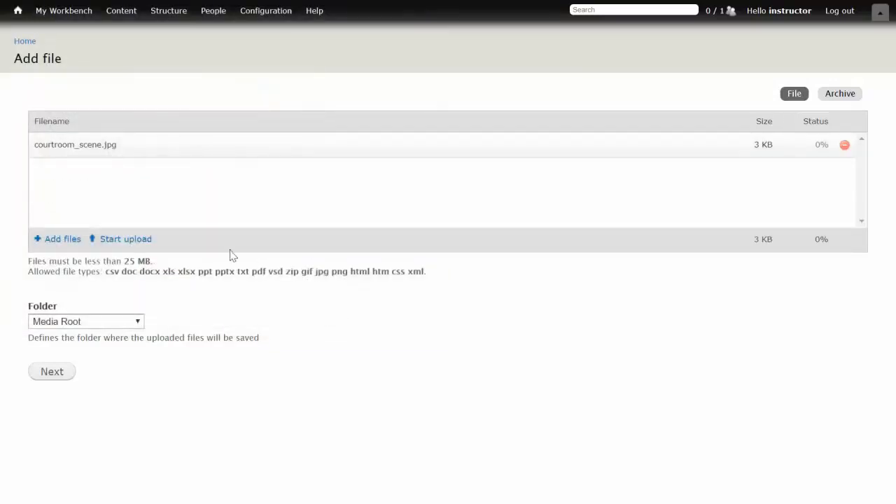
Upload courtroom_scene.jpg into the instructor folder under Images and continue to its file details.
{"action": "left_click", "coordinate": [139, 324]}
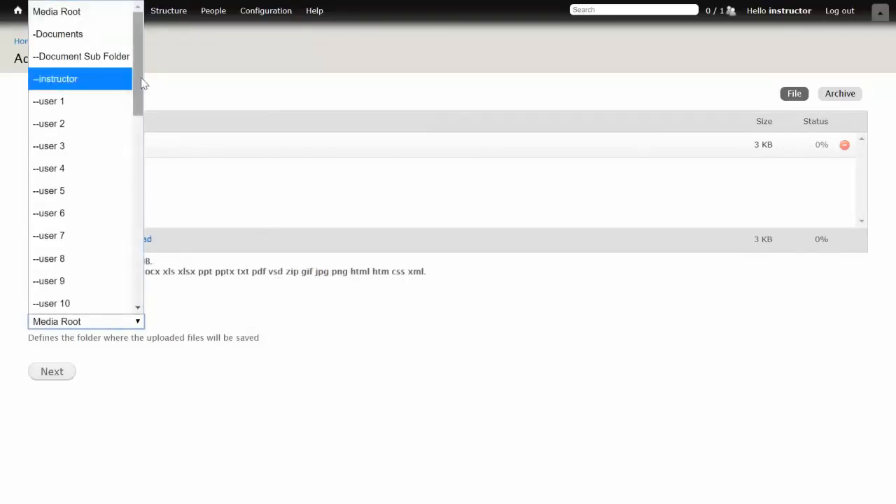
{"action": "left_click_drag", "start_coordinate": [142, 86], "coordinate": [130, 208]}
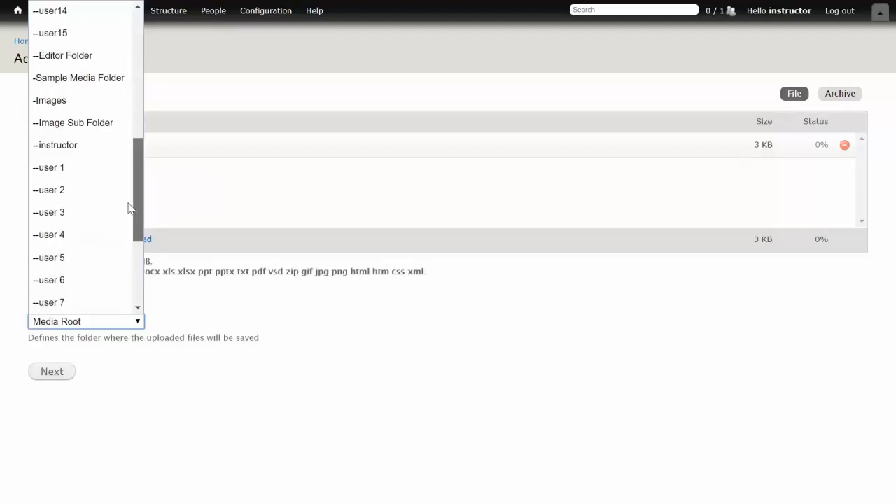
{"action": "left_click", "coordinate": [77, 148]}
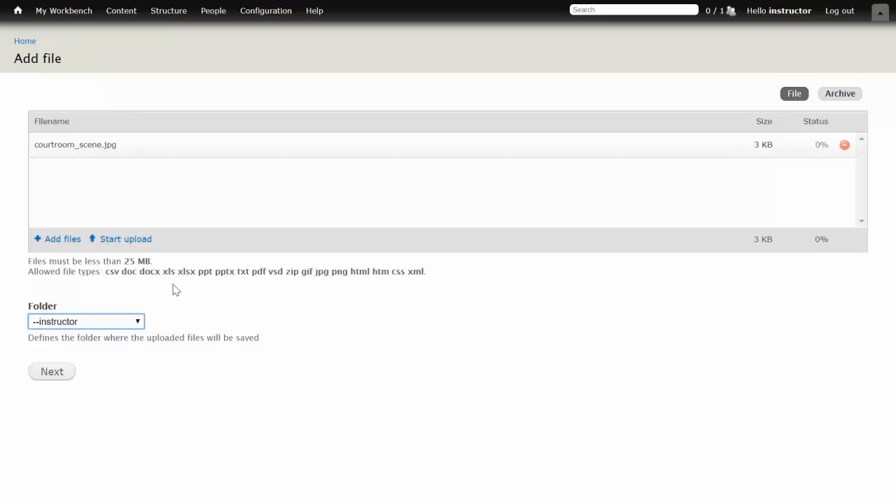
{"action": "left_click", "coordinate": [108, 241]}
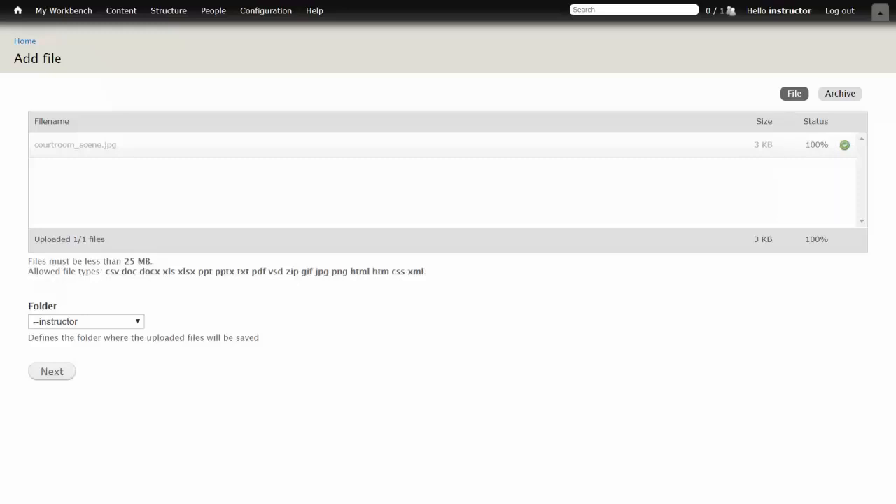
{"action": "left_click", "coordinate": [69, 375]}
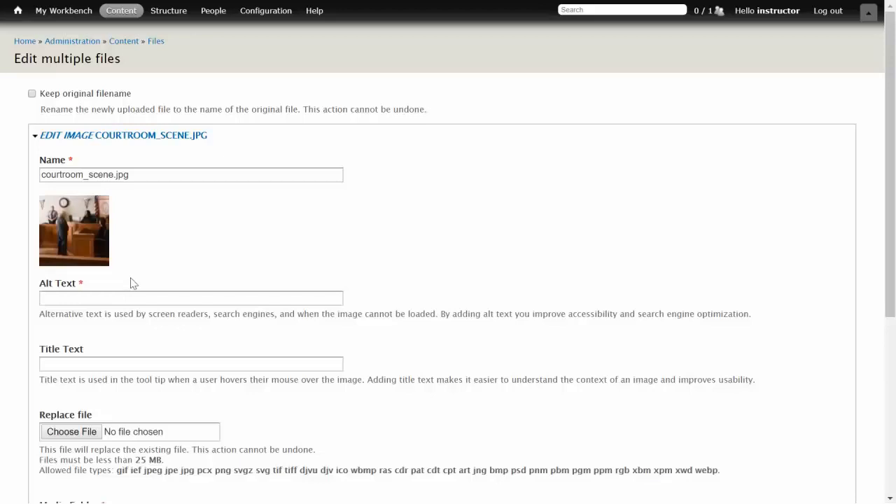
Give the uploaded image the alt text "Courtroom scene" and save it.
{"action": "left_click", "coordinate": [105, 299]}
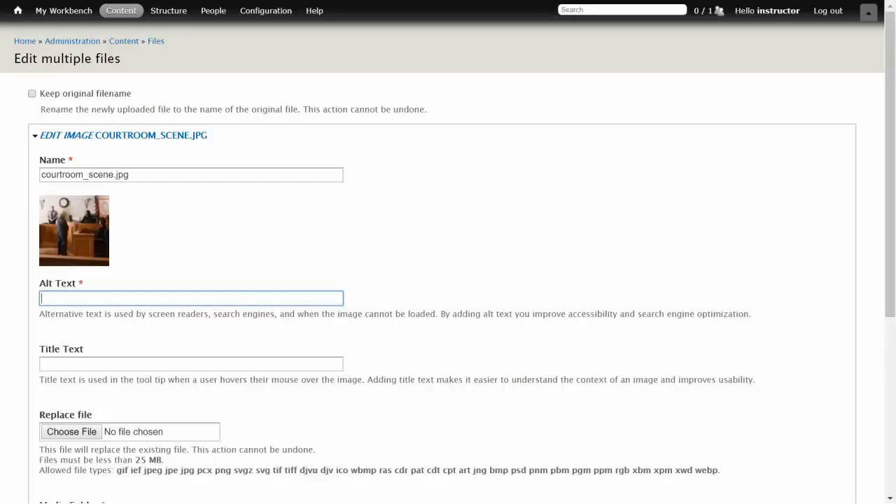
{"action": "type", "text": "Courtroom scene"}
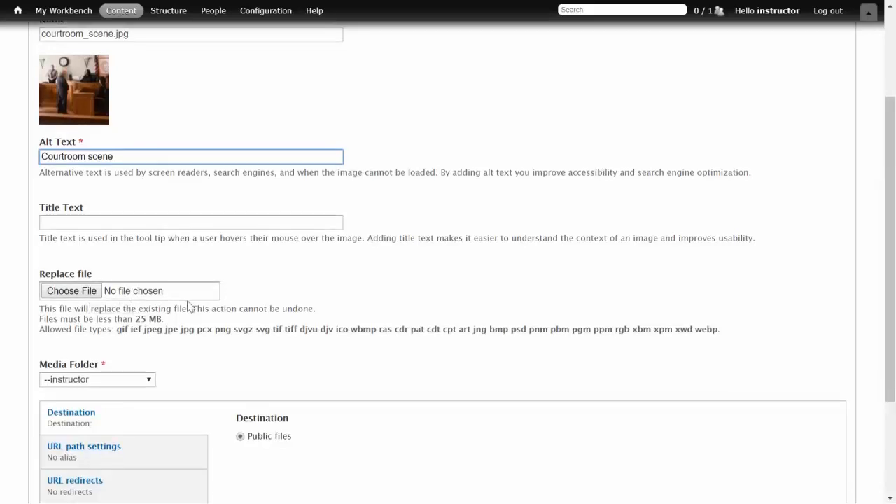
{"action": "scroll", "coordinate": [188, 305], "scroll_direction": "down", "scroll_amount": 3}
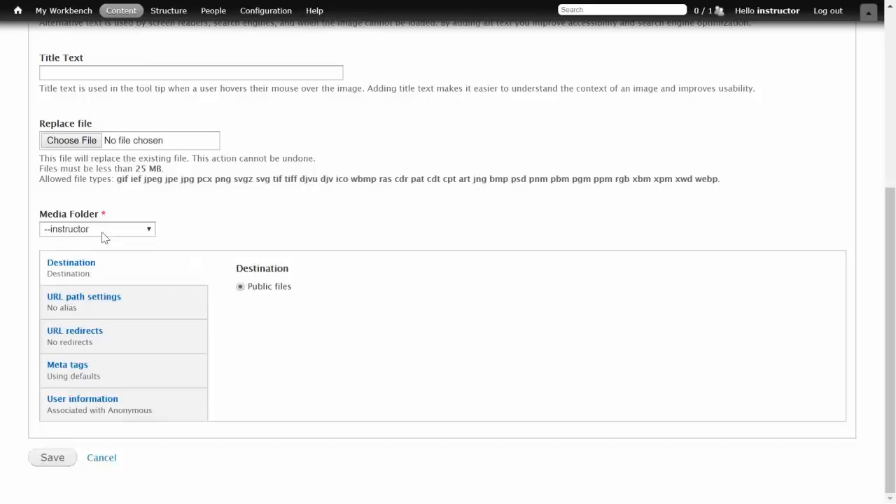
{"action": "left_click", "coordinate": [53, 462]}
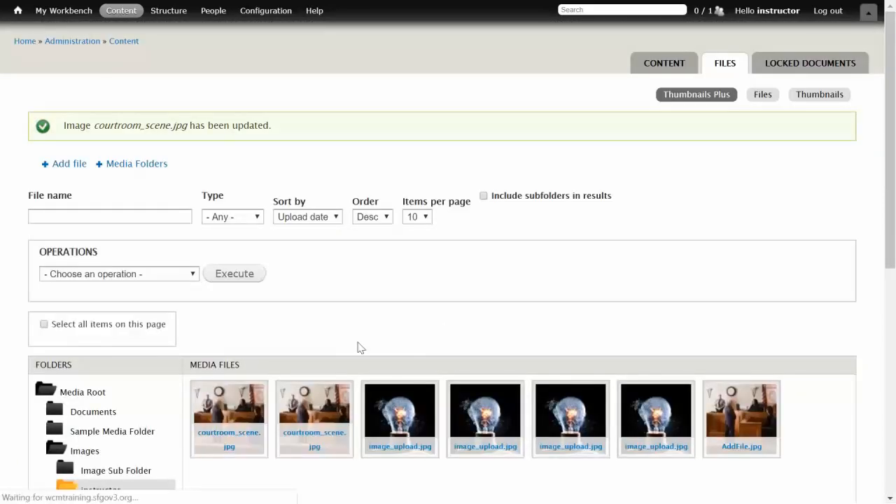
Delete the first courtroom_scene.jpg image from the instructor media folder.
{"action": "scroll", "coordinate": [256, 366], "scroll_direction": "down", "scroll_amount": 2}
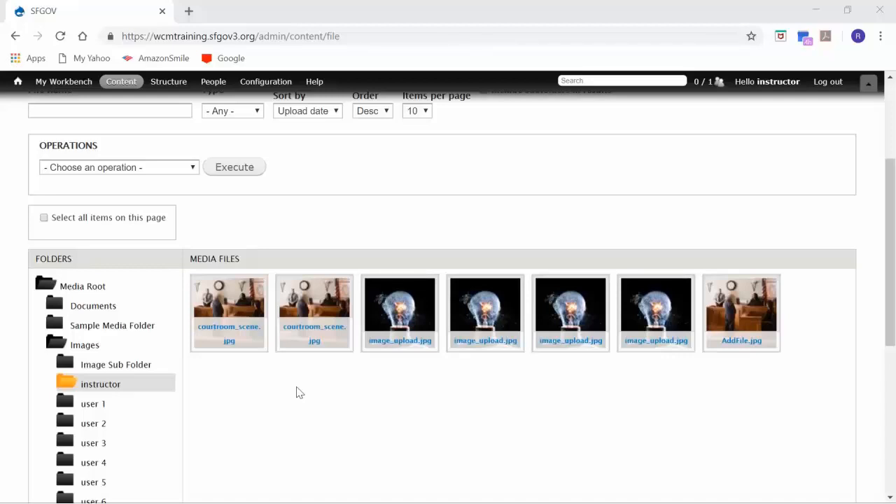
{"action": "left_click", "coordinate": [233, 341]}
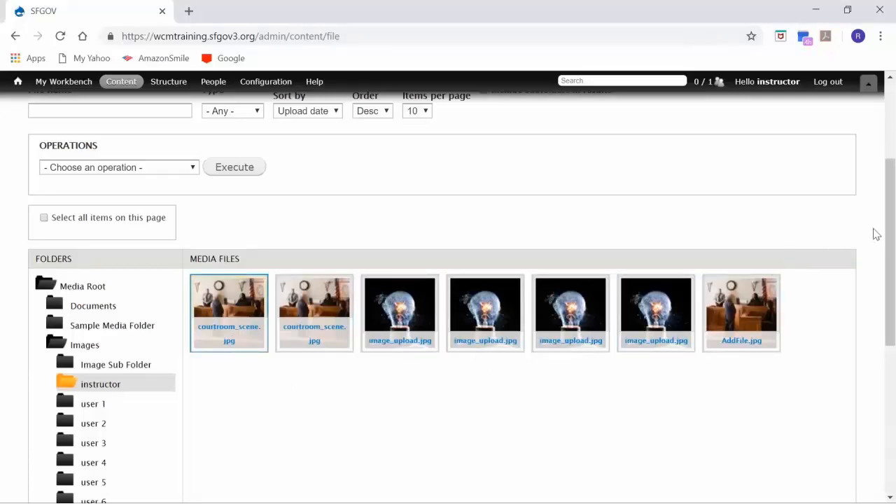
{"action": "left_click_drag", "start_coordinate": [890, 225], "coordinate": [894, 331]}
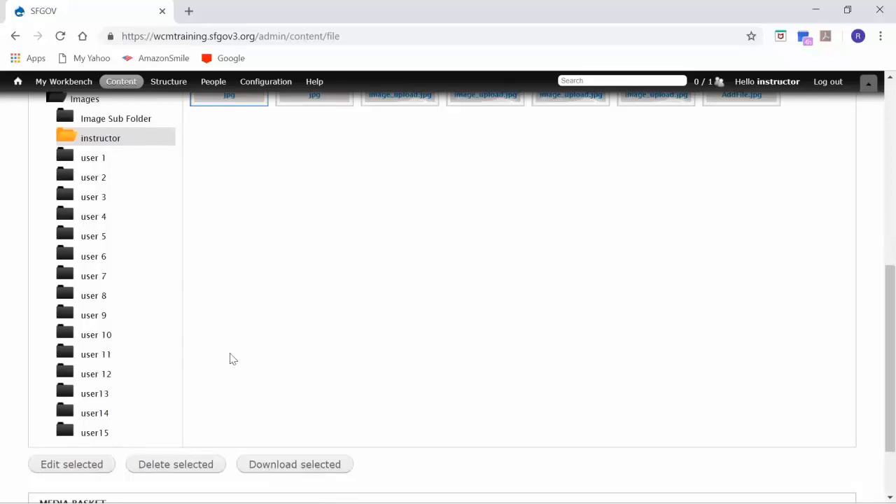
{"action": "scroll", "coordinate": [235, 301], "scroll_direction": "up", "scroll_amount": 2}
{"action": "scroll", "coordinate": [245, 301], "scroll_direction": "down", "scroll_amount": 2}
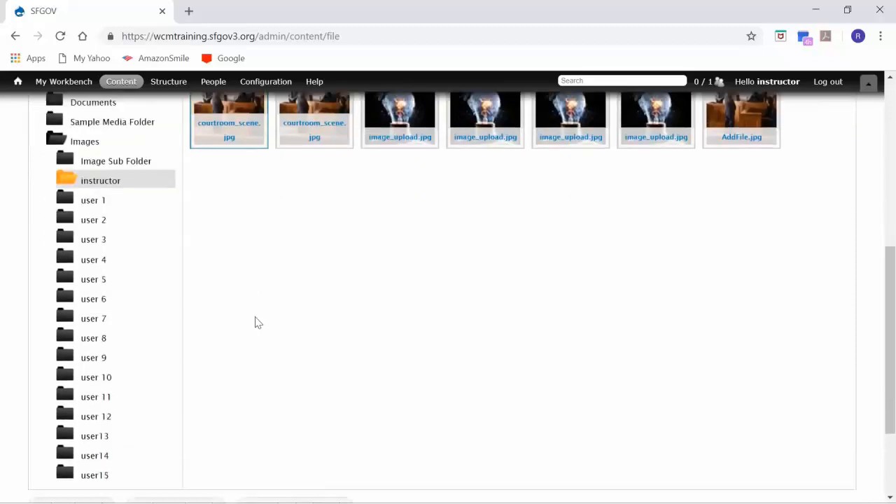
{"action": "left_click", "coordinate": [180, 463]}
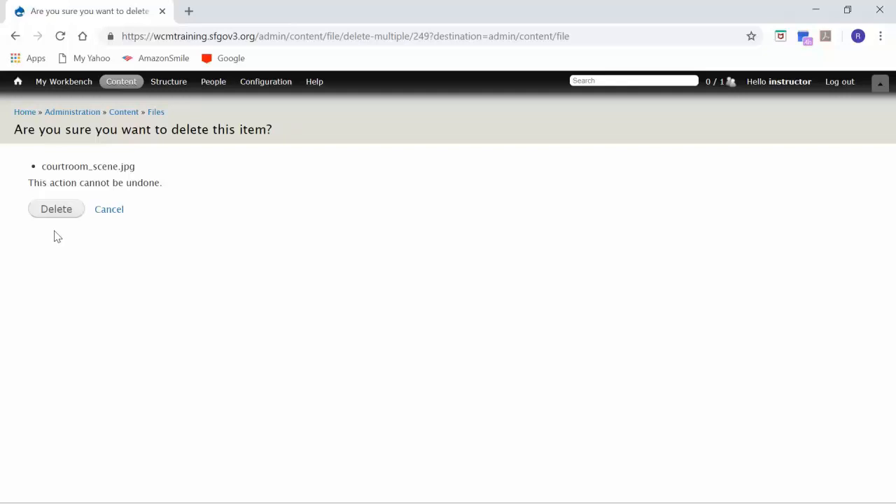
{"action": "left_click", "coordinate": [56, 213]}
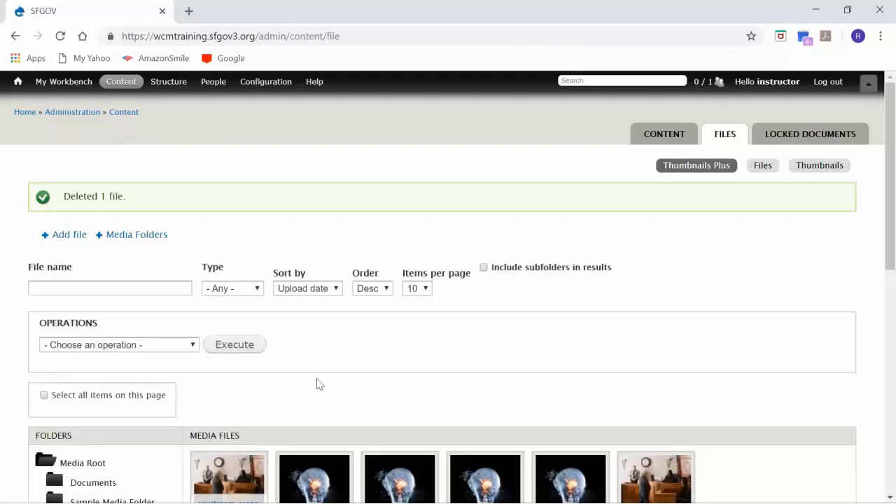
Delete the AddFile.jpg image from the instructor media folder.
{"action": "scroll", "coordinate": [323, 364], "scroll_direction": "down", "scroll_amount": 2}
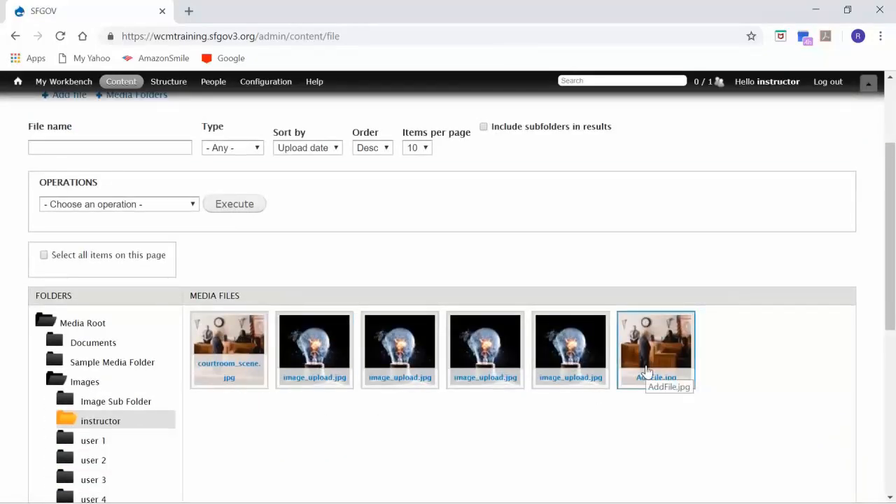
{"action": "scroll", "coordinate": [285, 419], "scroll_direction": "down", "scroll_amount": 5}
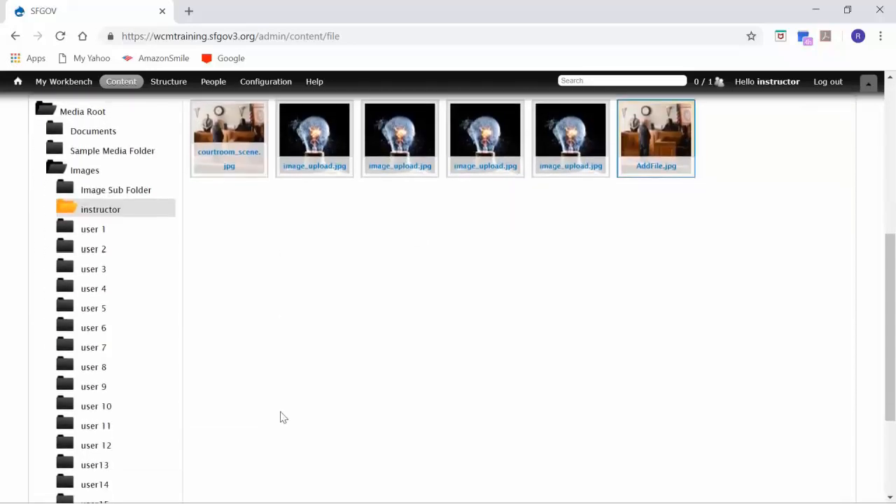
{"action": "left_click", "coordinate": [190, 374]}
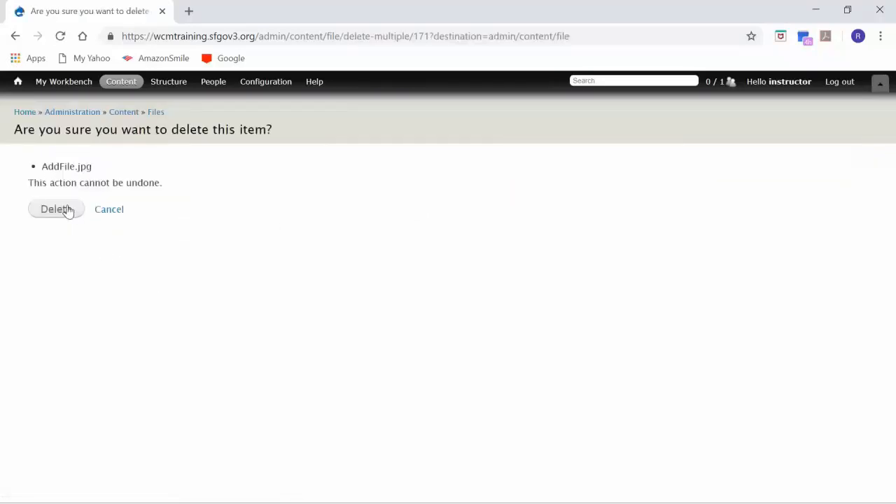
{"action": "left_click", "coordinate": [57, 209]}
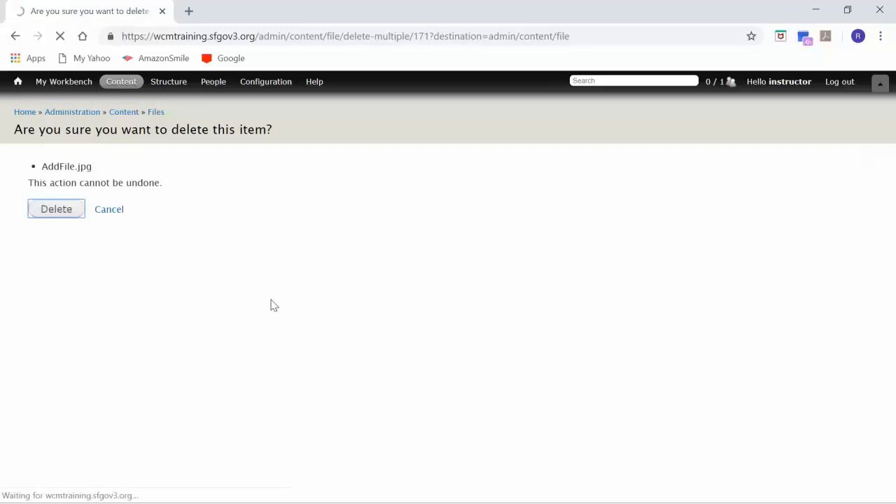
{"action": "scroll", "coordinate": [373, 366], "scroll_direction": "down", "scroll_amount": 2}
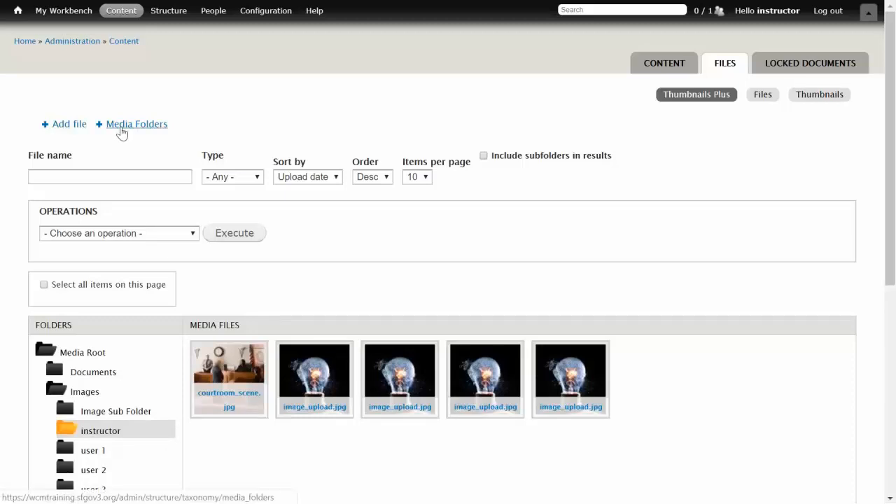
Create a new media folder term named "Sample Media Folder" with an empty description, and save it.
{"action": "left_click", "coordinate": [121, 133]}
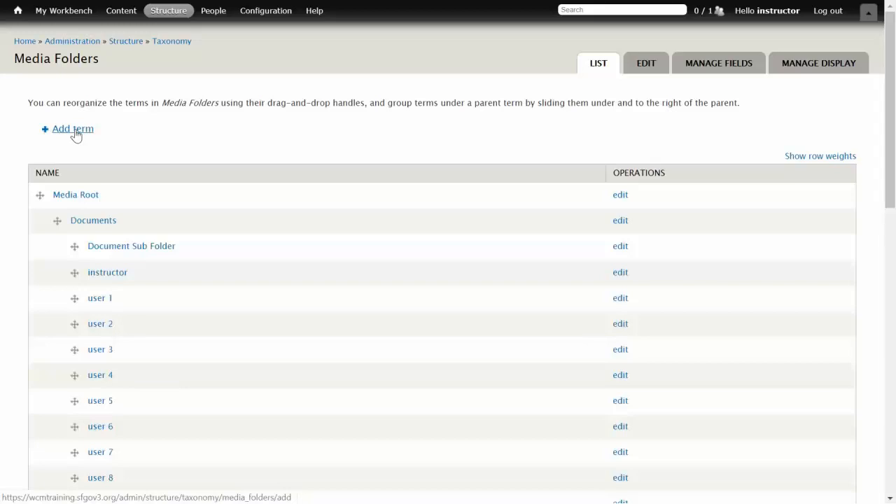
{"action": "left_click", "coordinate": [75, 132]}
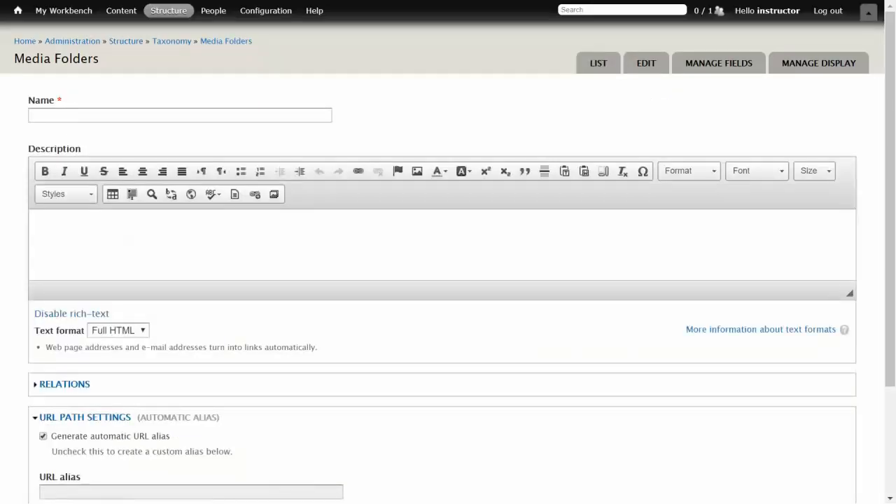
{"action": "left_click", "coordinate": [84, 116]}
{"action": "type", "text": "Samp"}
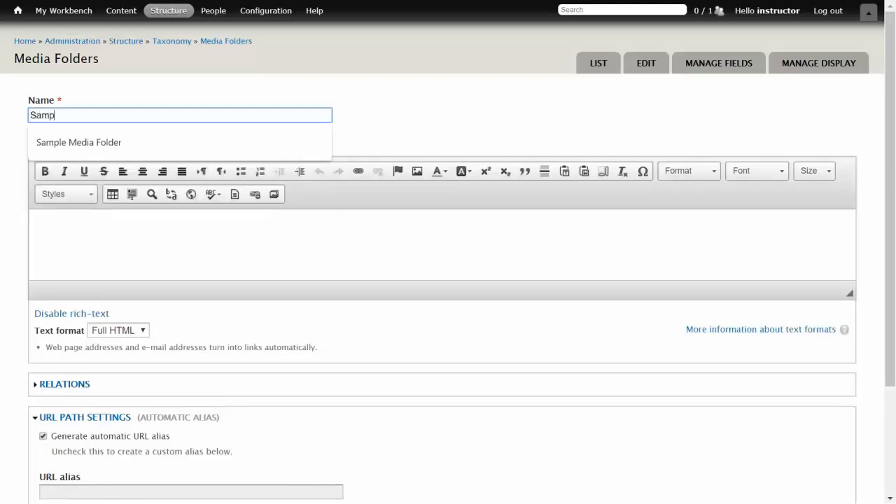
{"action": "type", "text": "le Media Folder"}
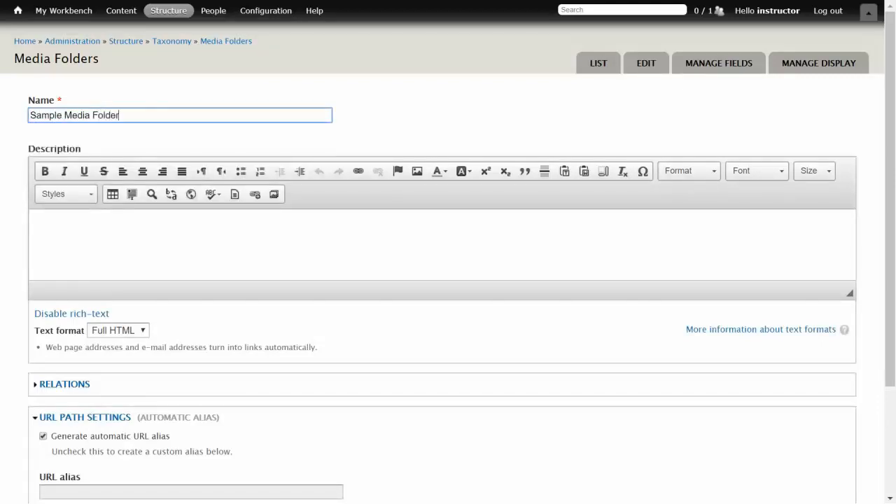
{"action": "key", "text": "Tab"}
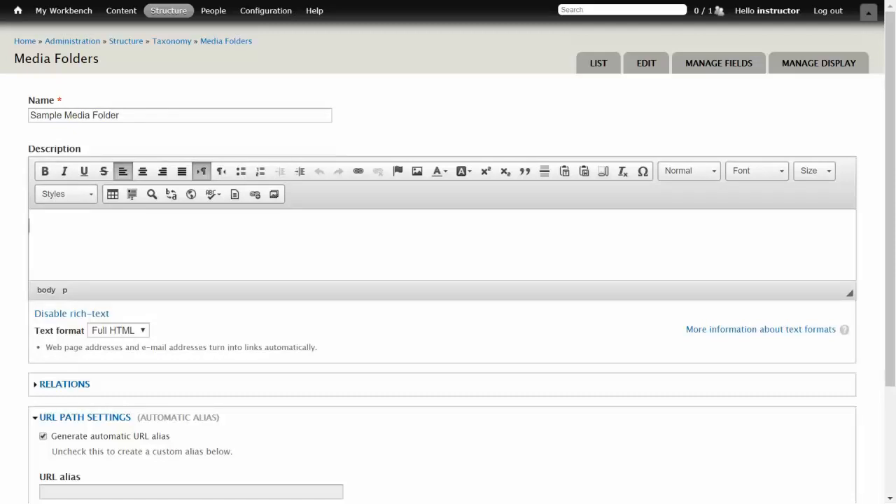
{"action": "scroll", "coordinate": [166, 291], "scroll_direction": "down", "scroll_amount": 2}
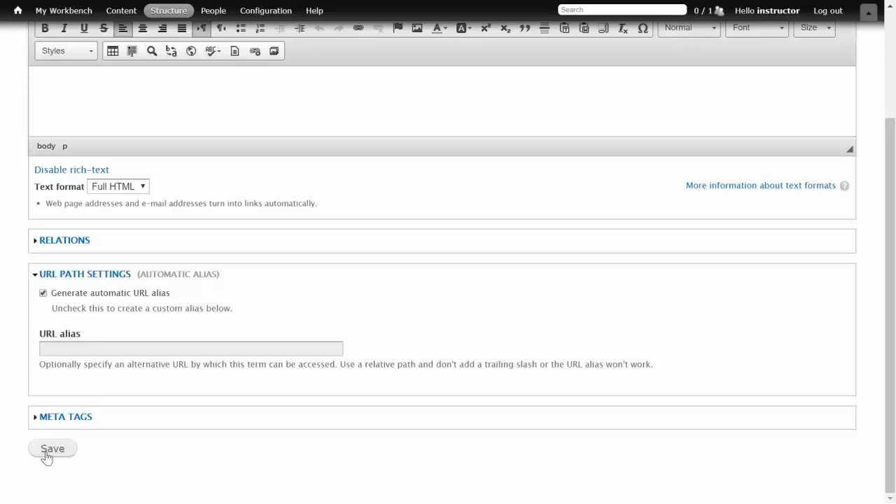
{"action": "left_click", "coordinate": [46, 455]}
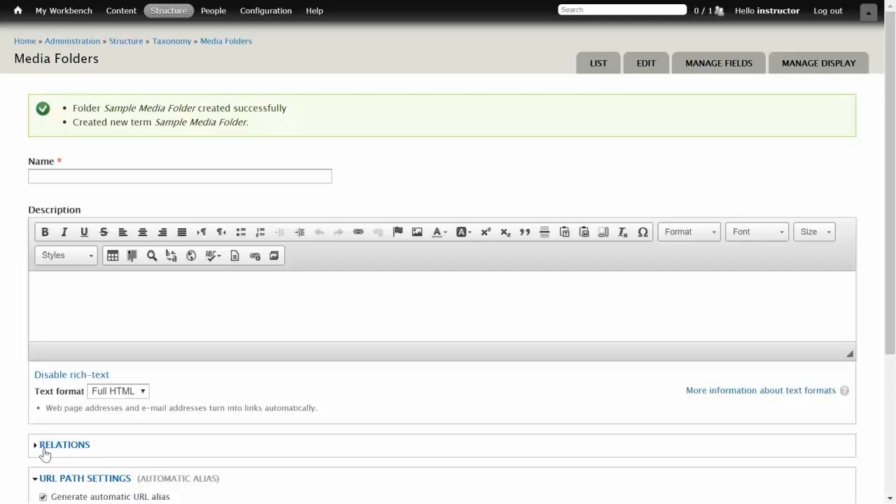
Return to the list of media folder terms and locate Sample Media Folder.
{"action": "left_click", "coordinate": [598, 66]}
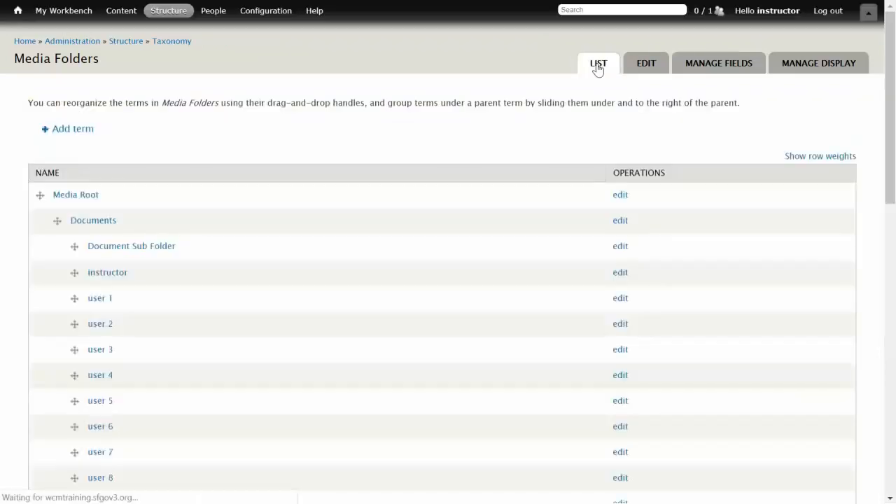
{"action": "scroll", "coordinate": [149, 292], "scroll_direction": "down", "scroll_amount": 3}
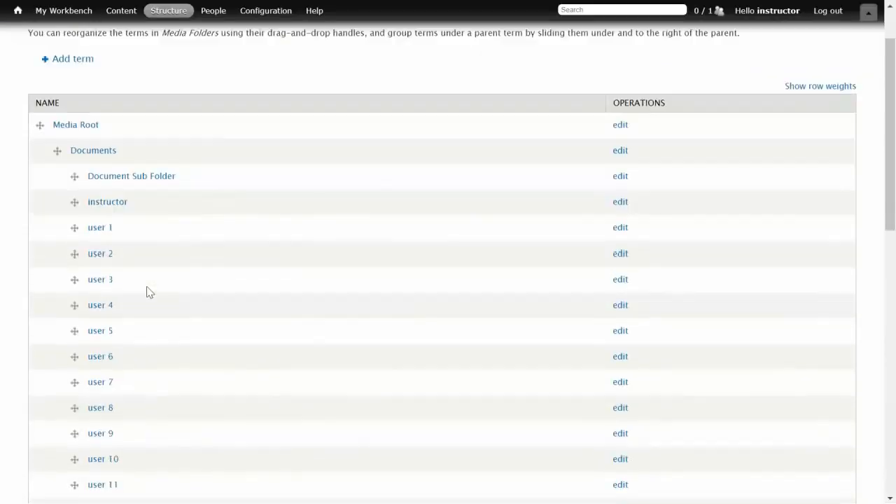
{"action": "scroll", "coordinate": [149, 293], "scroll_direction": "down", "scroll_amount": 2}
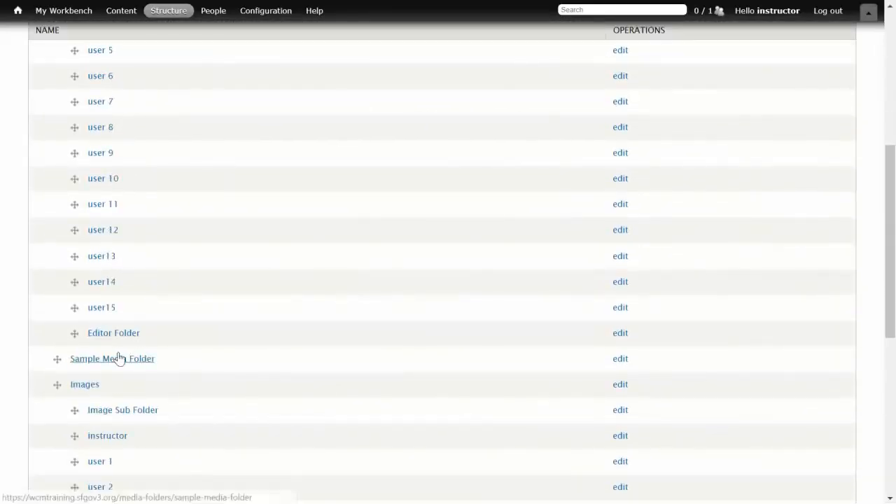